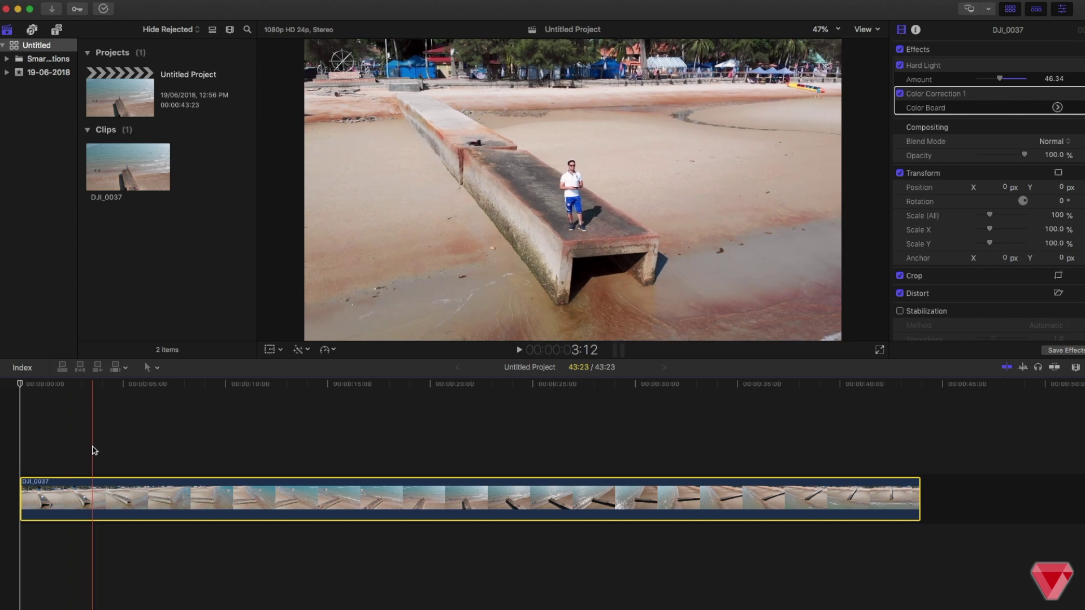
Step: Blade the drone clip's speed at about 3 s and about 9 s to isolate a middle section
click(94, 450)
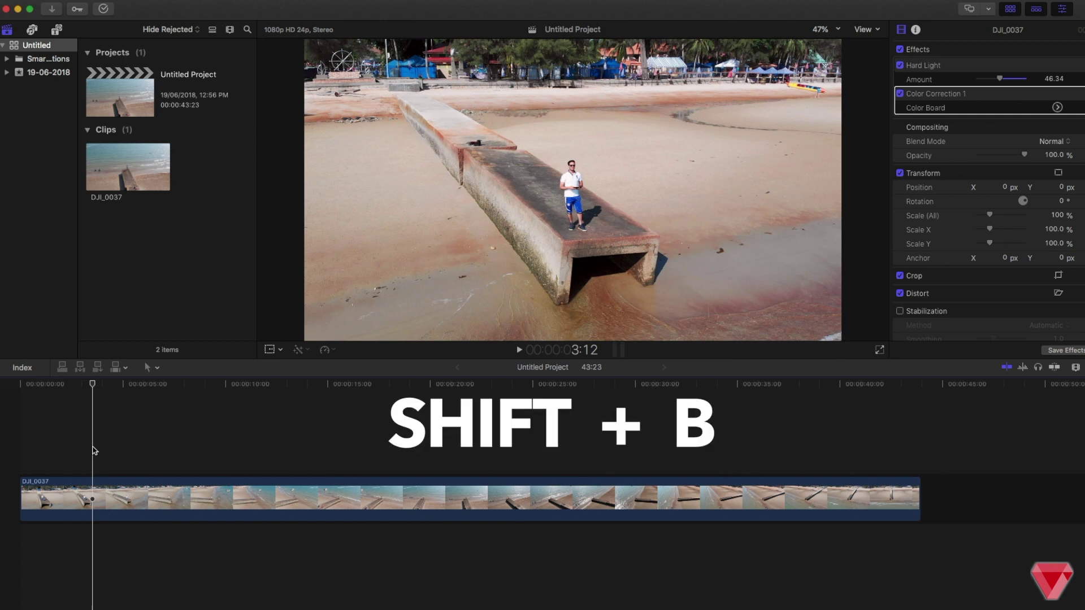
key(shift+b)
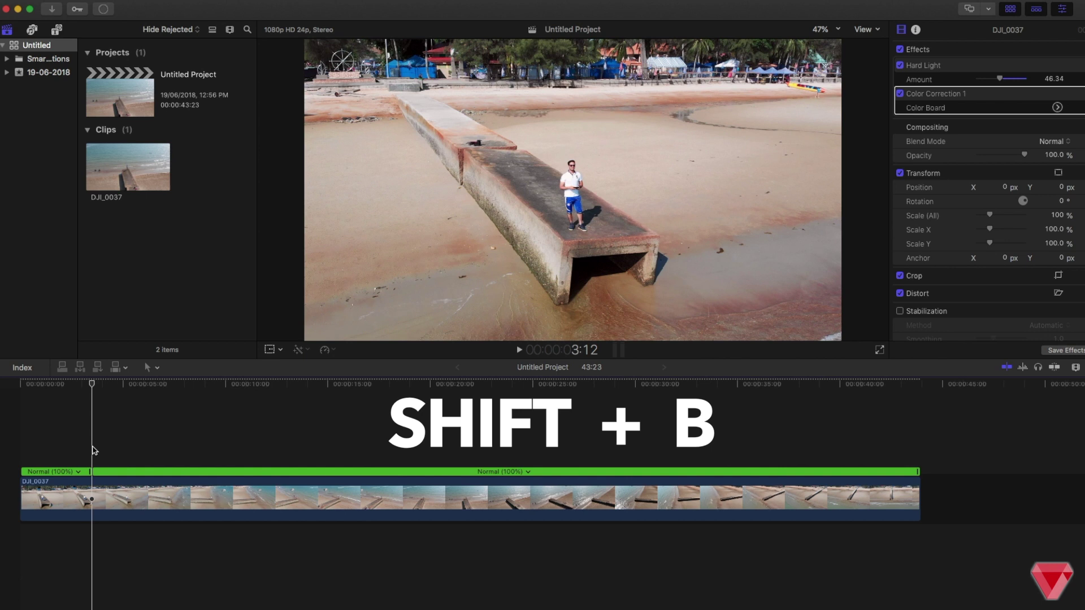
click(101, 384)
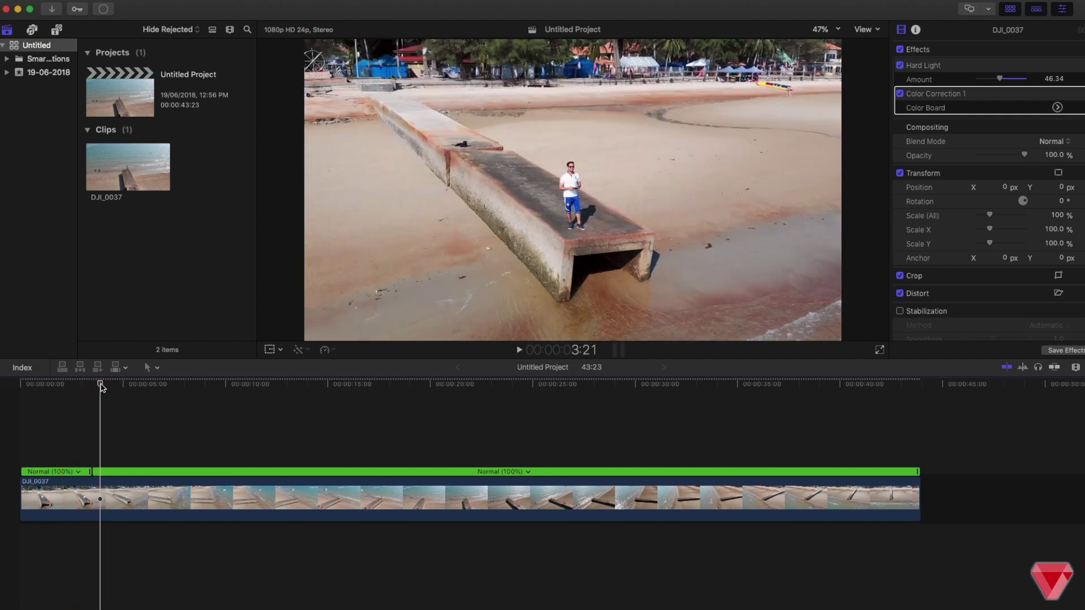
click(102, 386)
drag(104, 388, 286, 395)
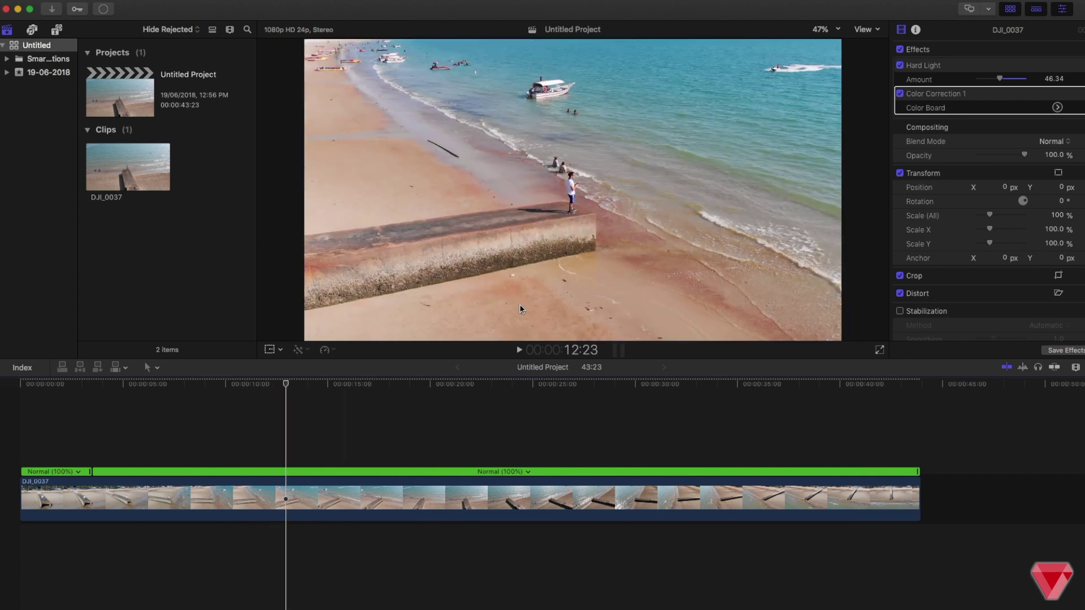
click(292, 385)
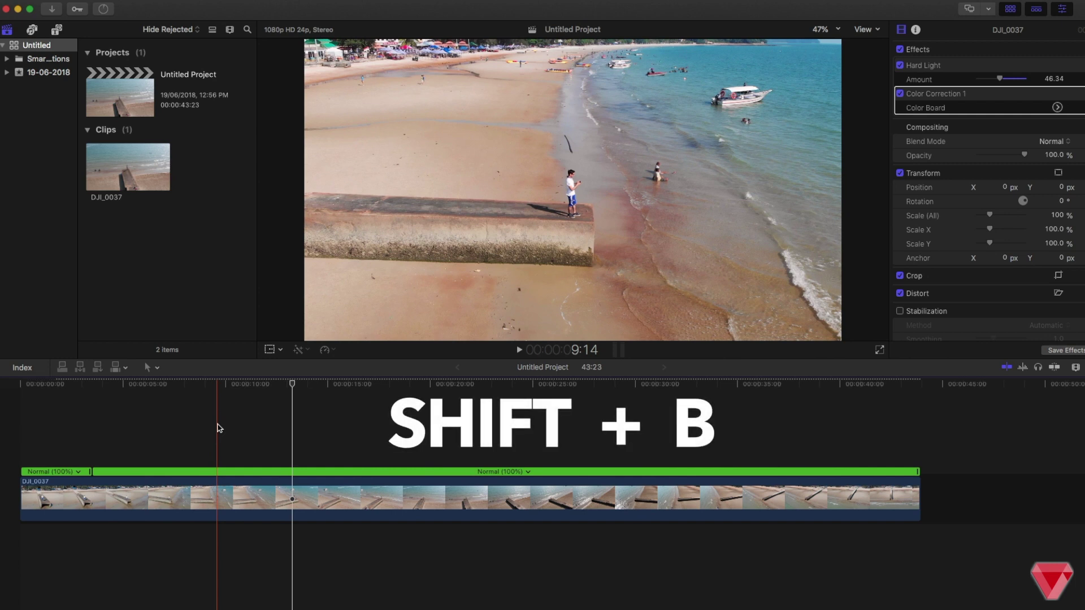
click(218, 428)
key(shift+b)
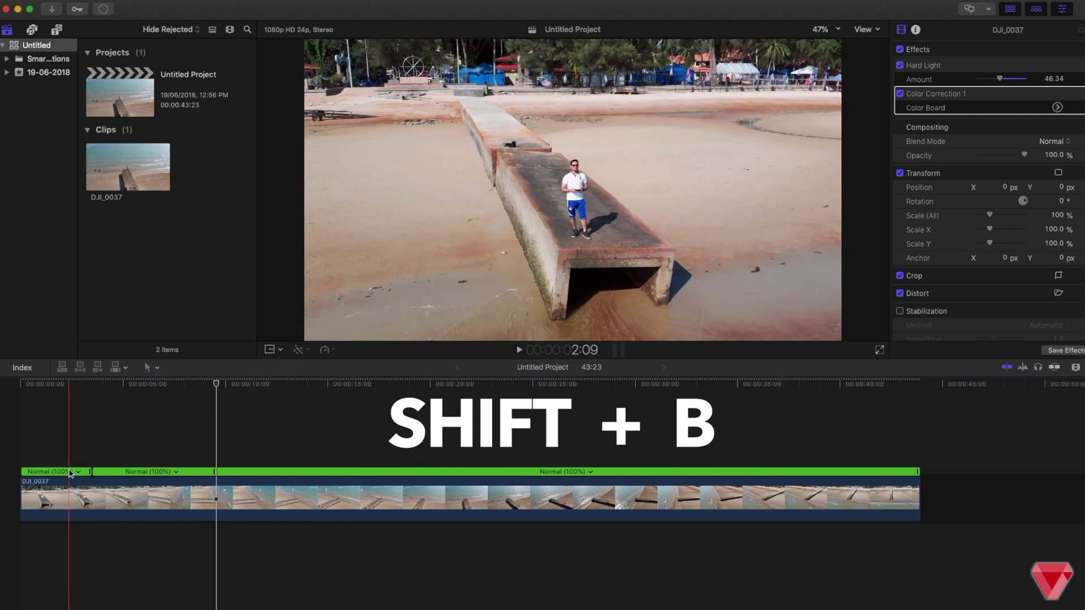
Step: Set the middle speed section to Fast 8x
click(174, 472)
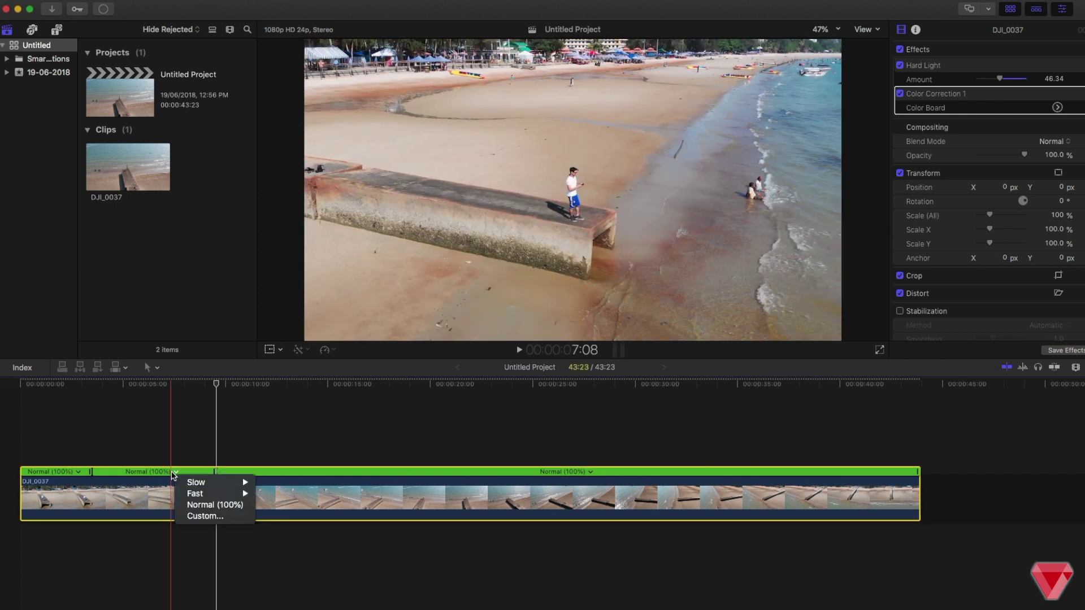
mouse_move(229, 494)
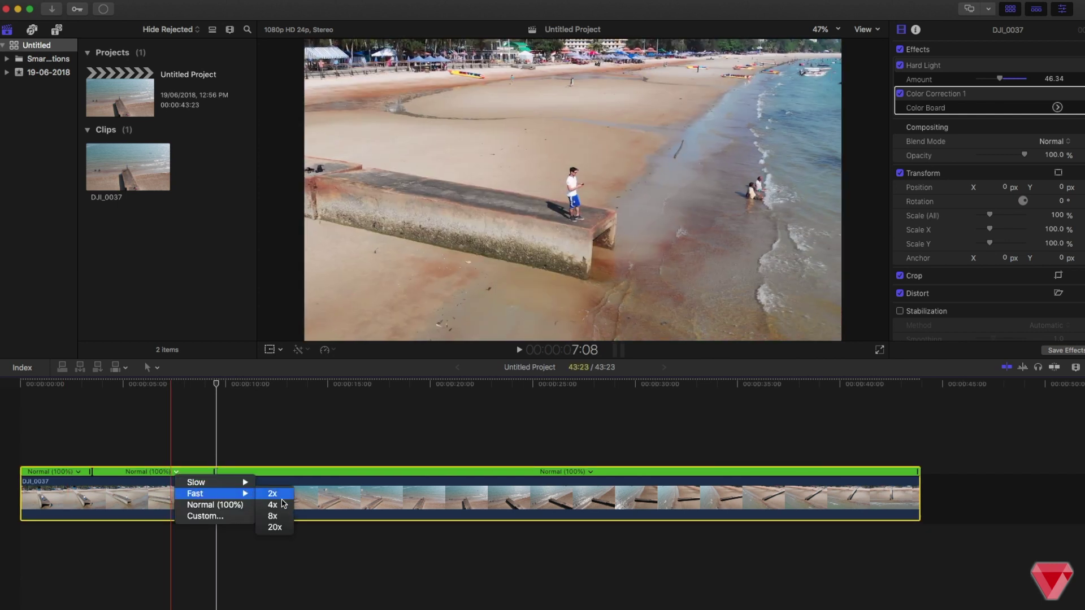
click(275, 515)
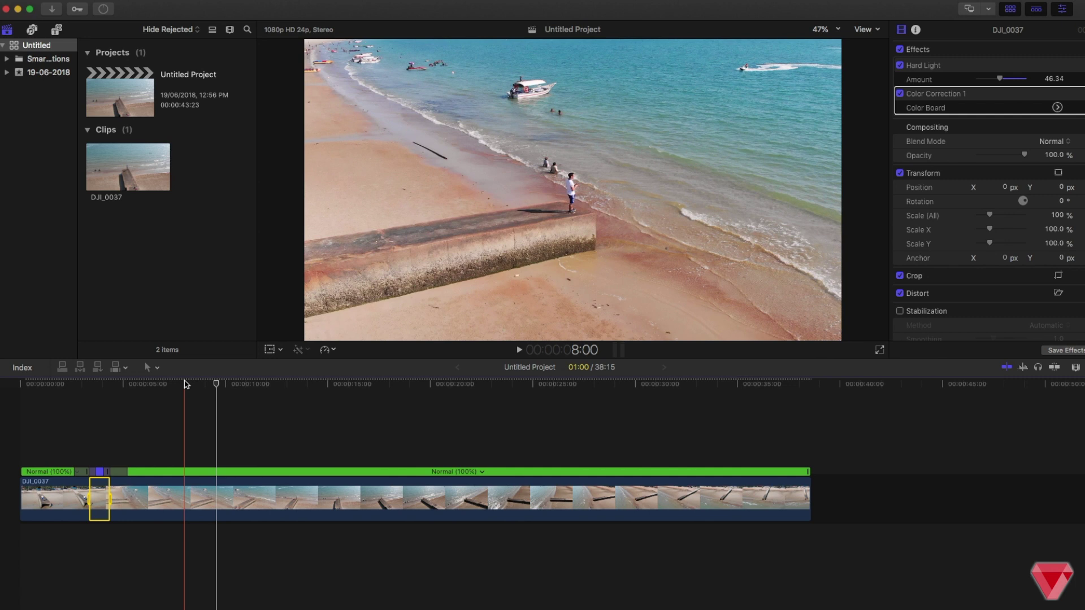
Step: Blade the speed just after the fast section and set that new section to Slow 50%
click(188, 384)
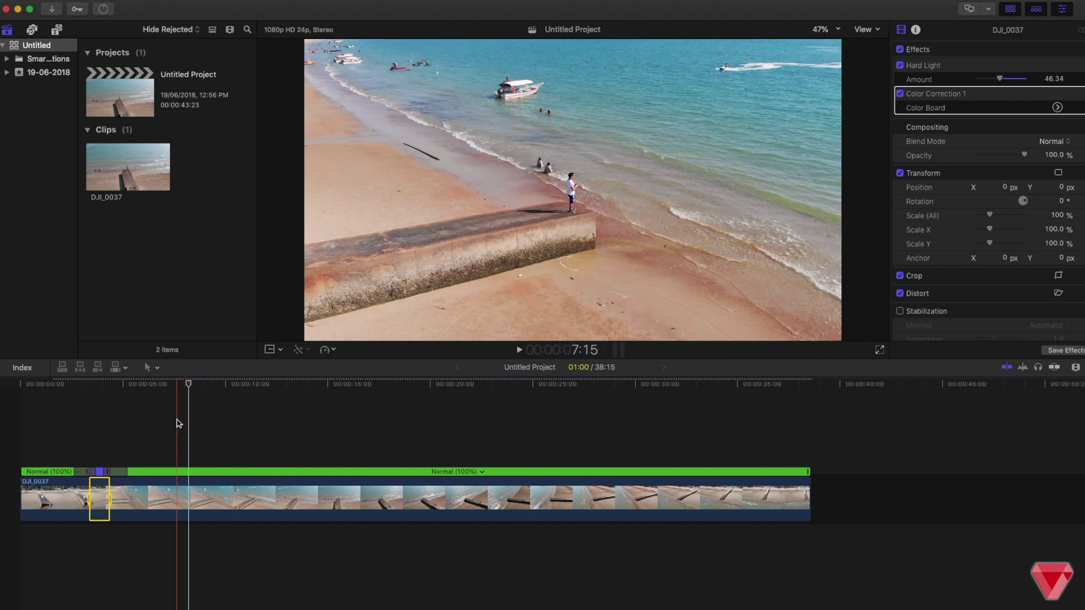
click(157, 384)
drag(158, 383, 182, 384)
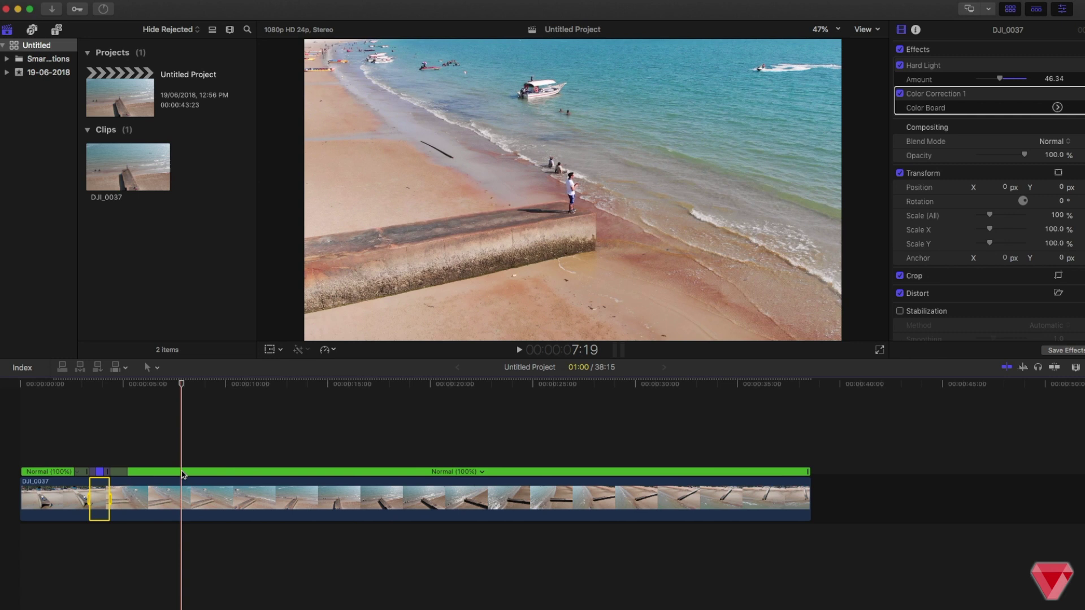
click(186, 506)
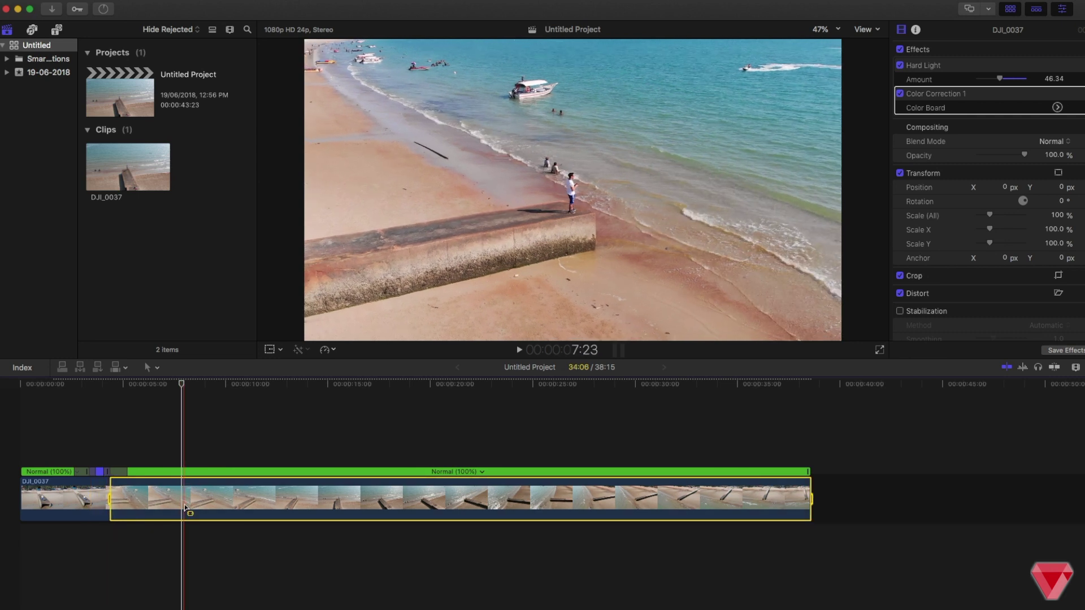
key(shift+b)
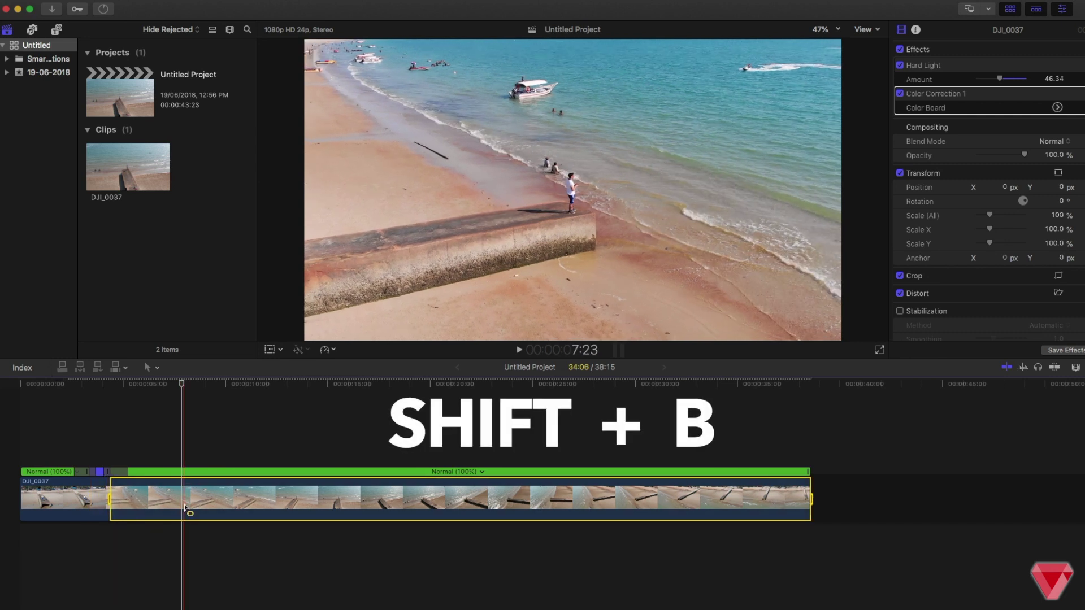
key(shift+b)
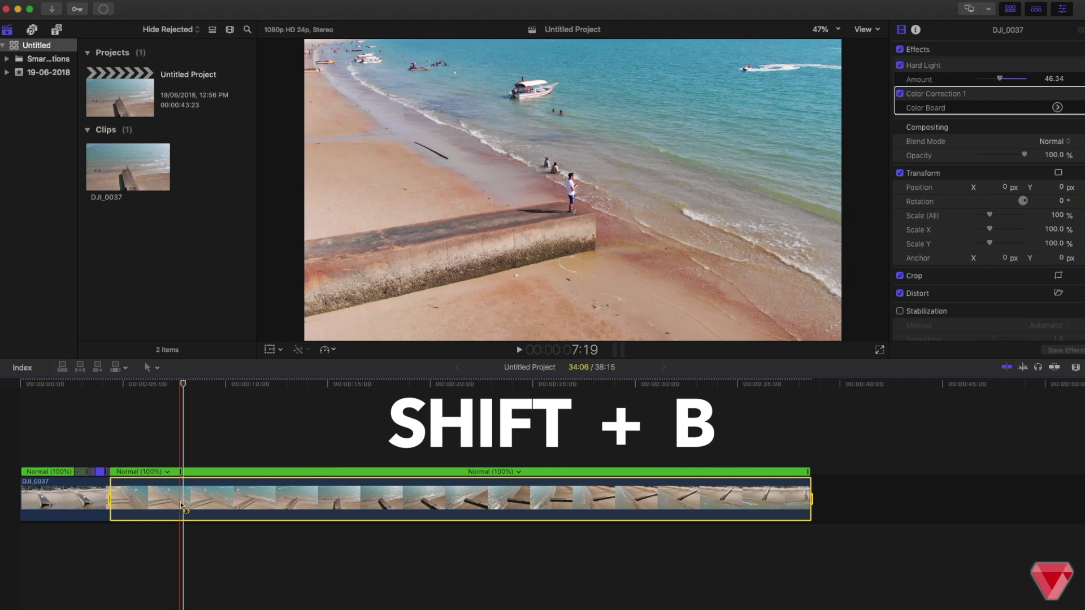
click(160, 471)
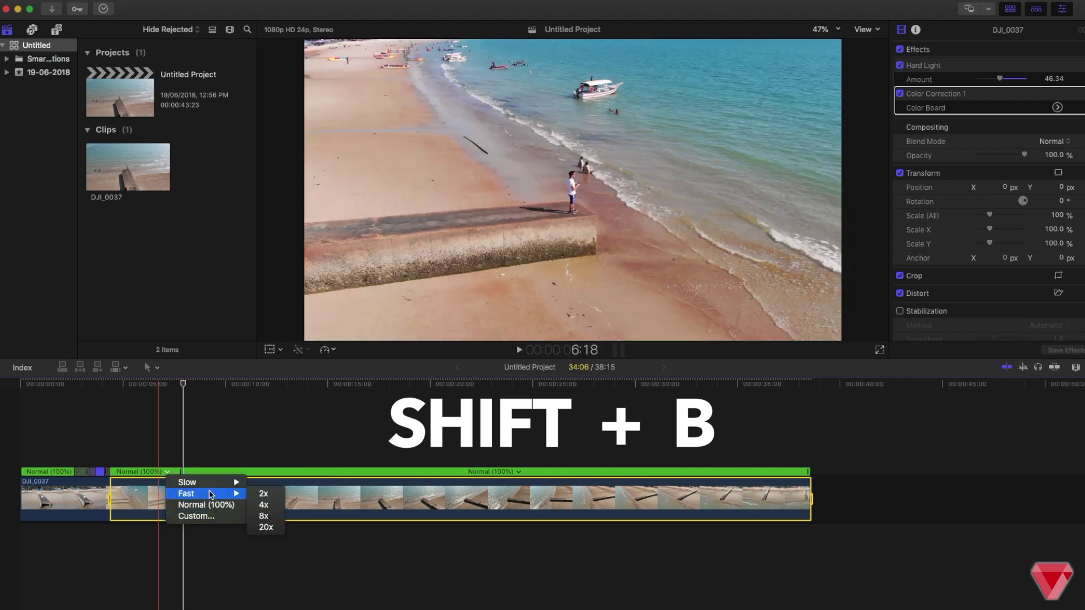
mouse_move(226, 482)
click(273, 485)
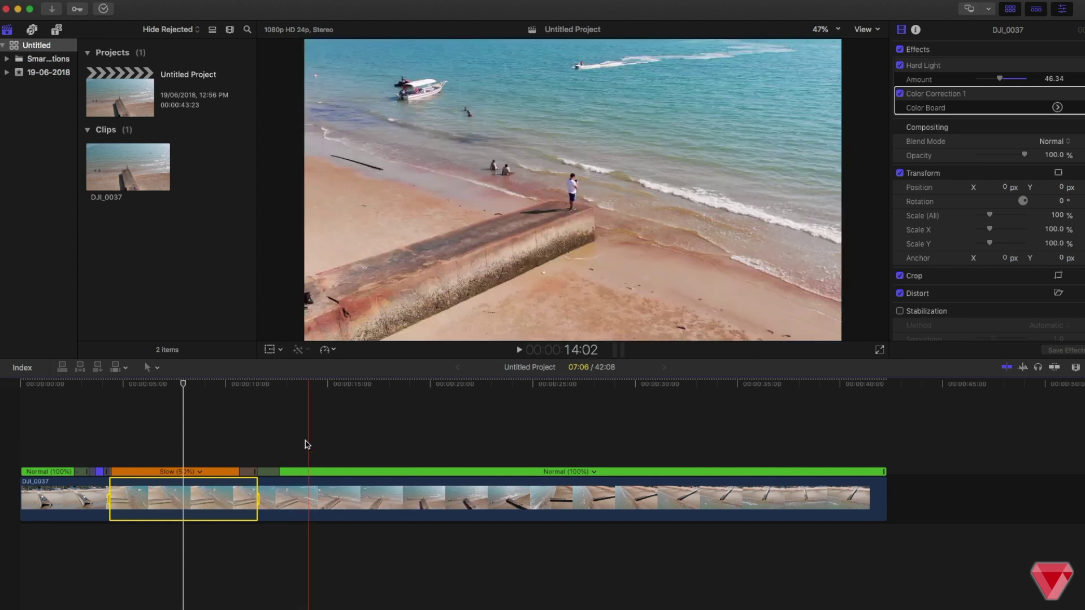
Step: Blade the drone clip's normal-speed stretch at about 13 seconds
click(273, 384)
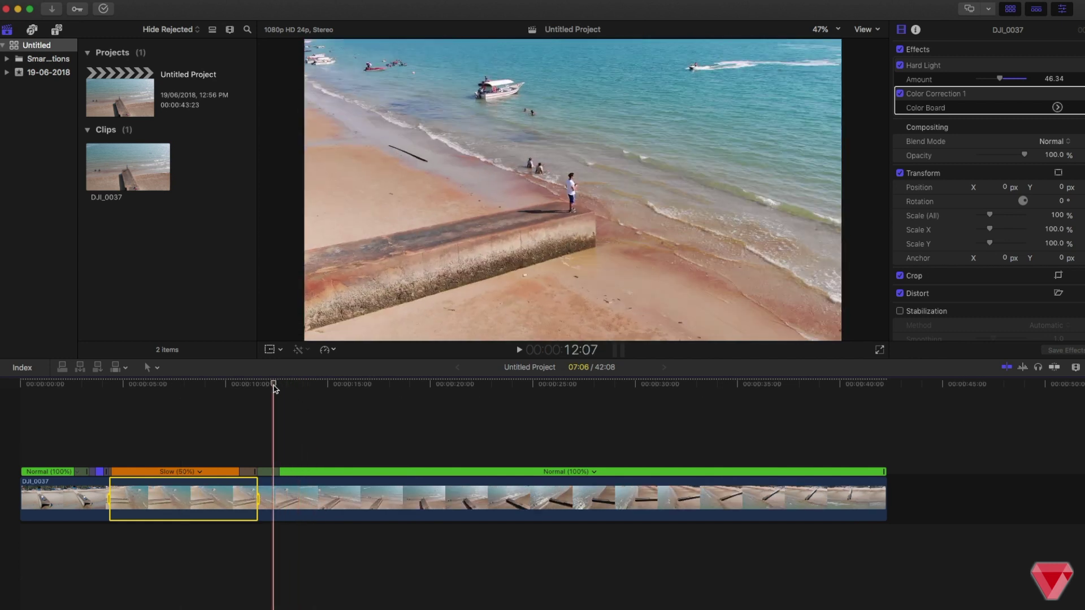
drag(274, 384, 786, 390)
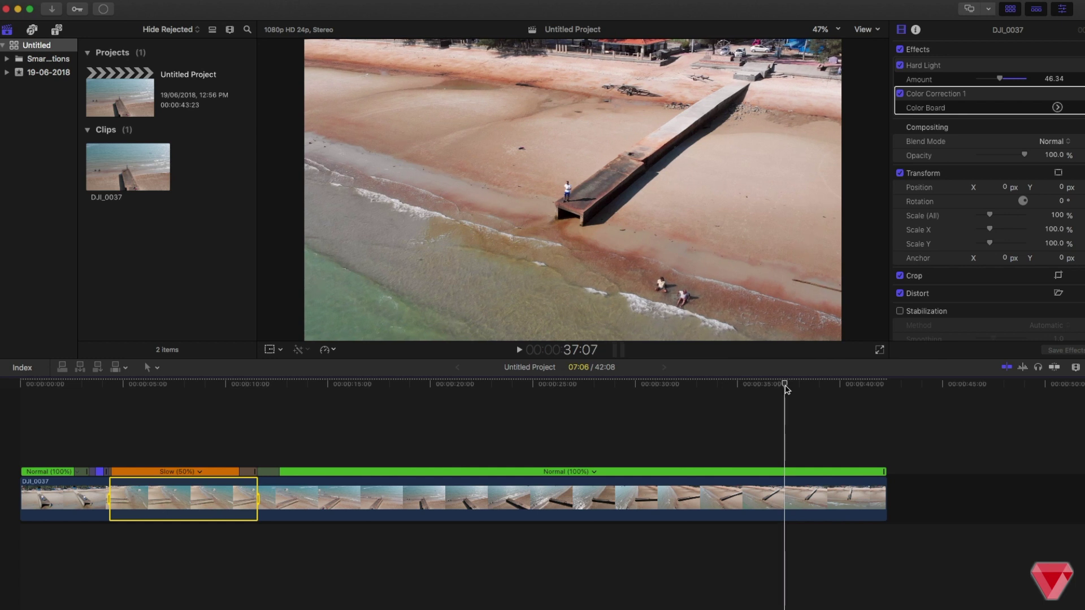
click(790, 490)
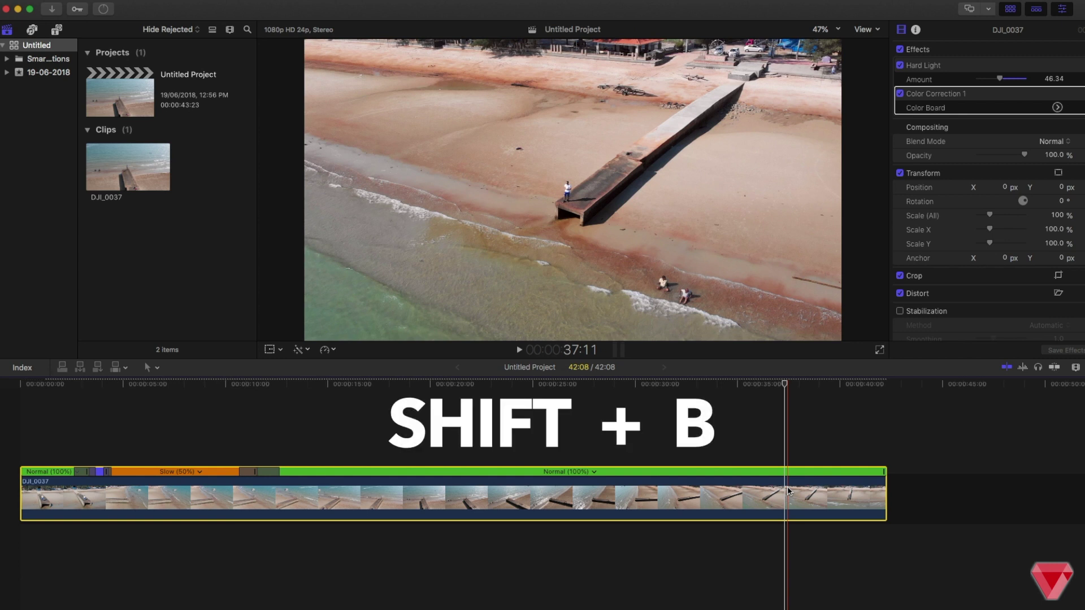
key(shift+b)
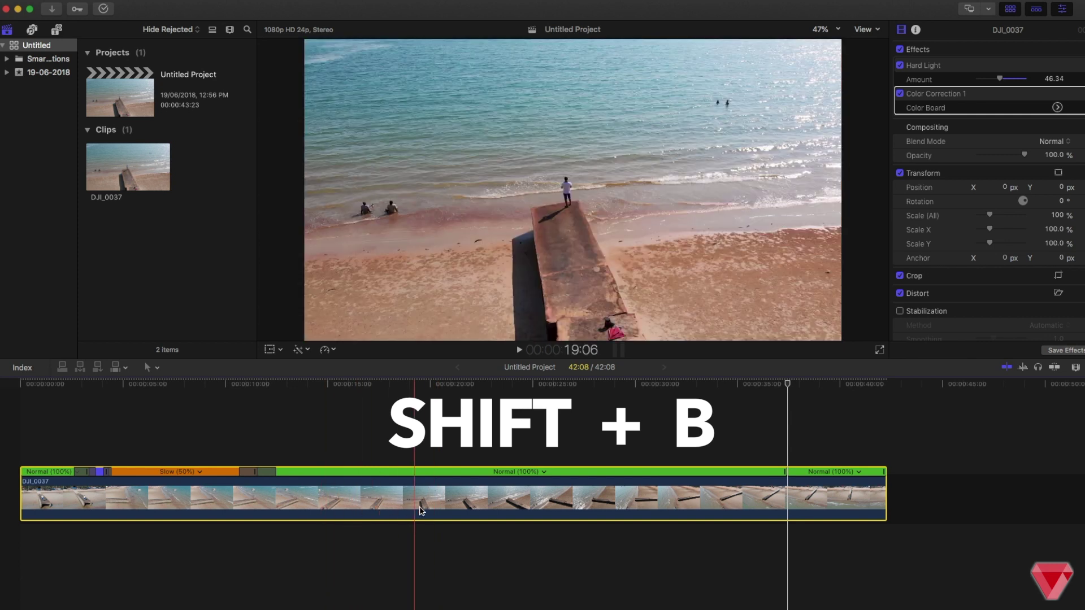
Step: Set the middle normal-speed section to Fast 20x (2000%)
click(544, 472)
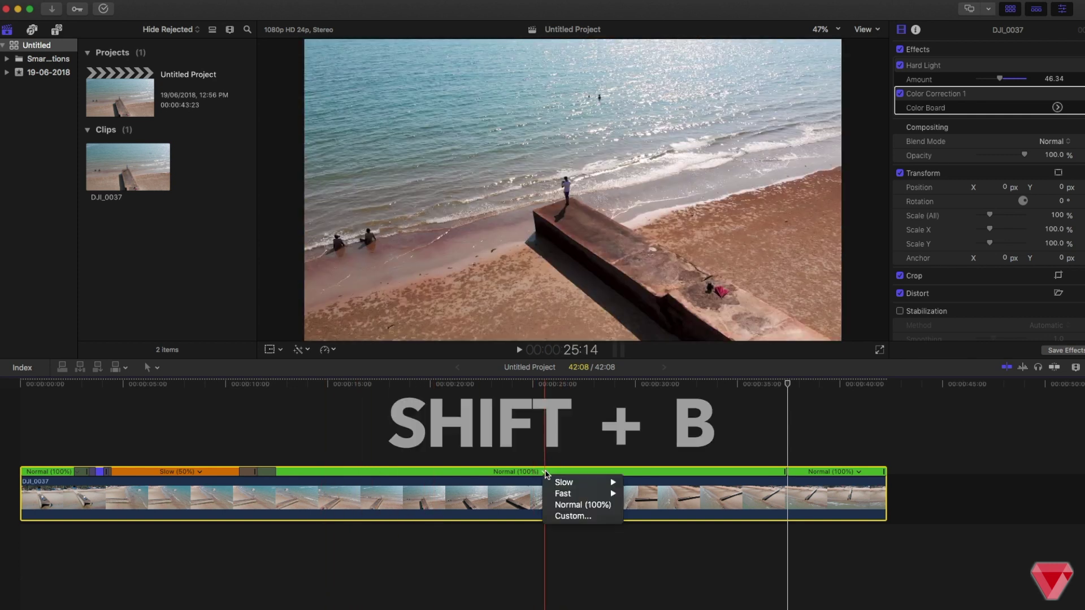
mouse_move(607, 494)
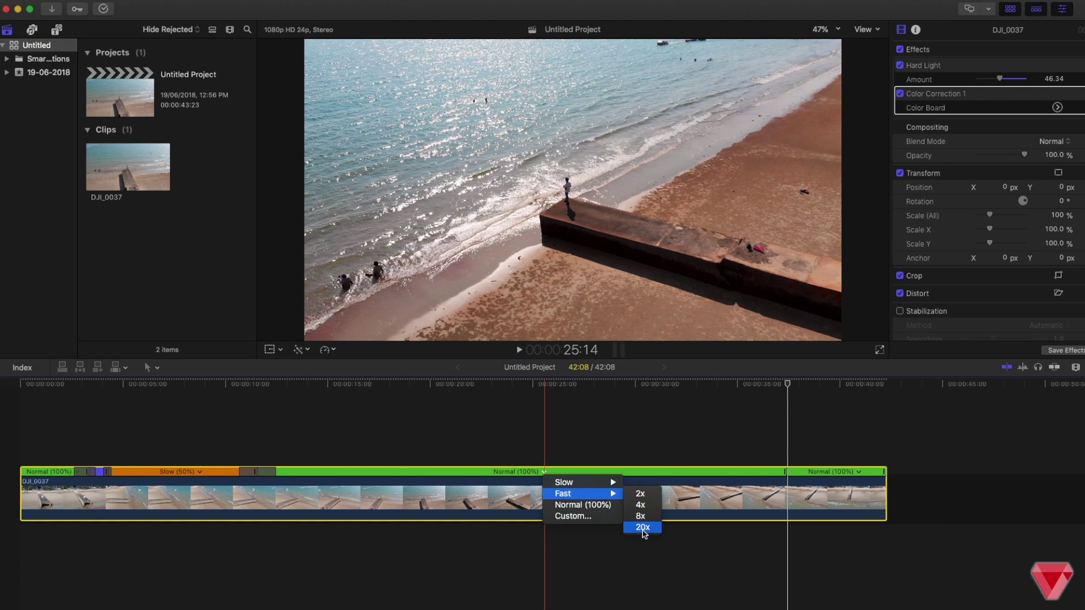
click(643, 527)
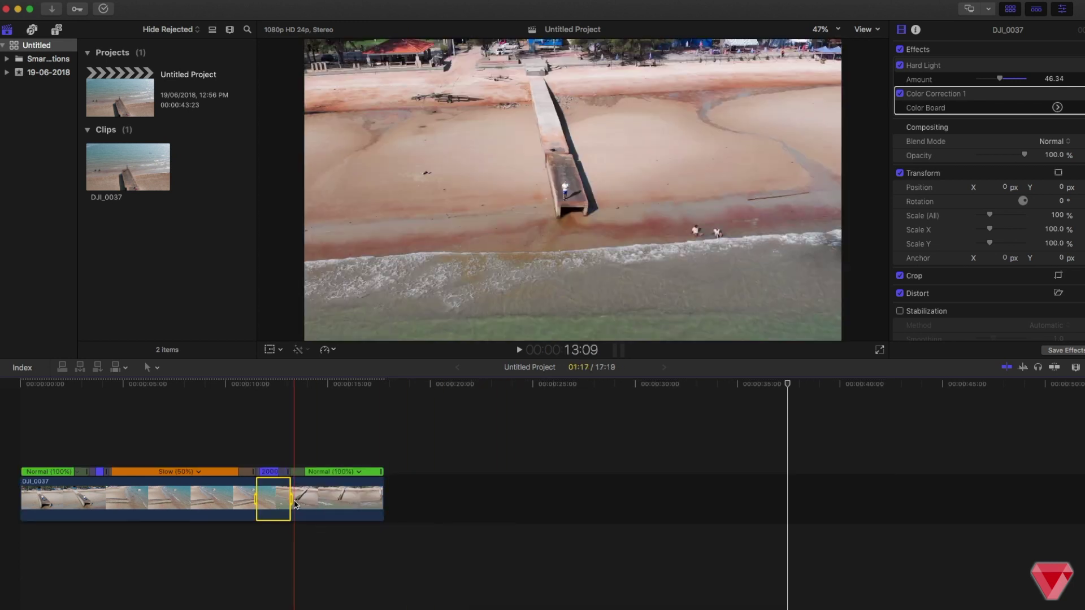
click(359, 471)
mouse_move(421, 485)
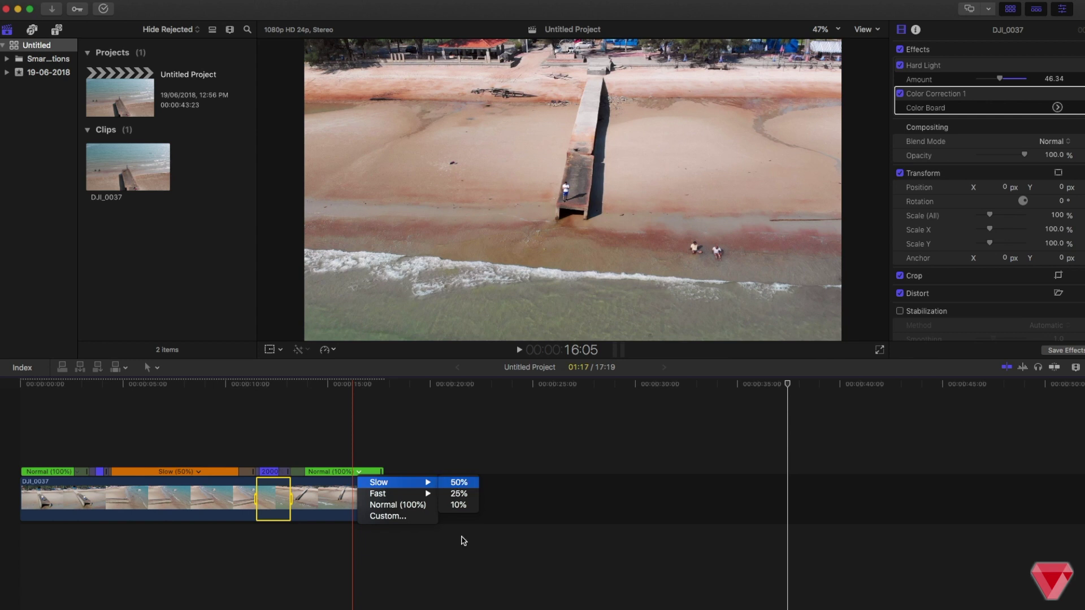
Step: Apply Slow 50% to the final section, shorten its incoming speed transition, and return to the project start
key(Return)
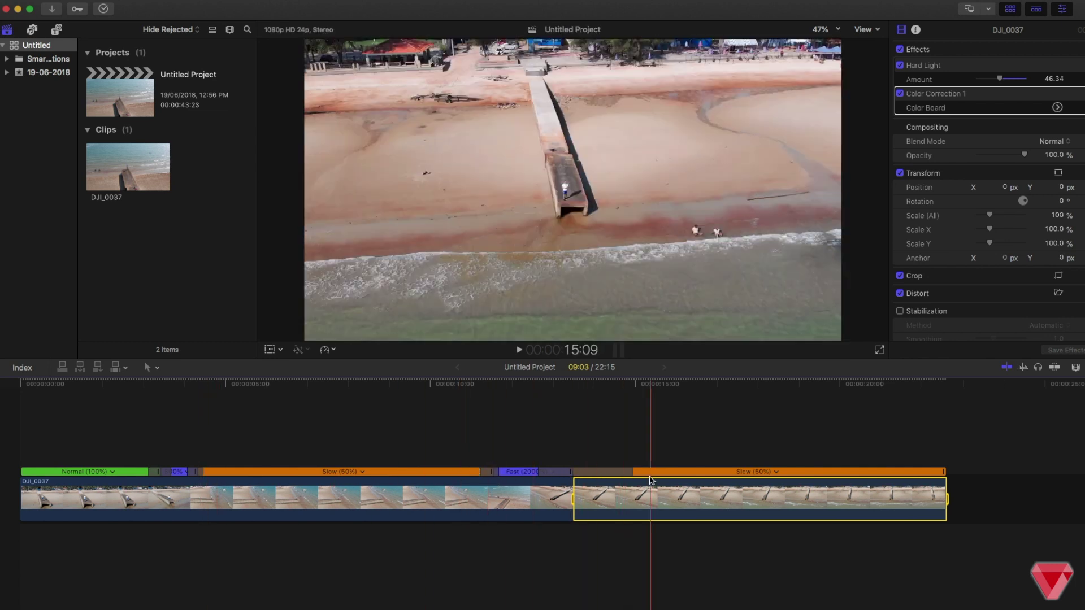
drag(632, 471, 588, 471)
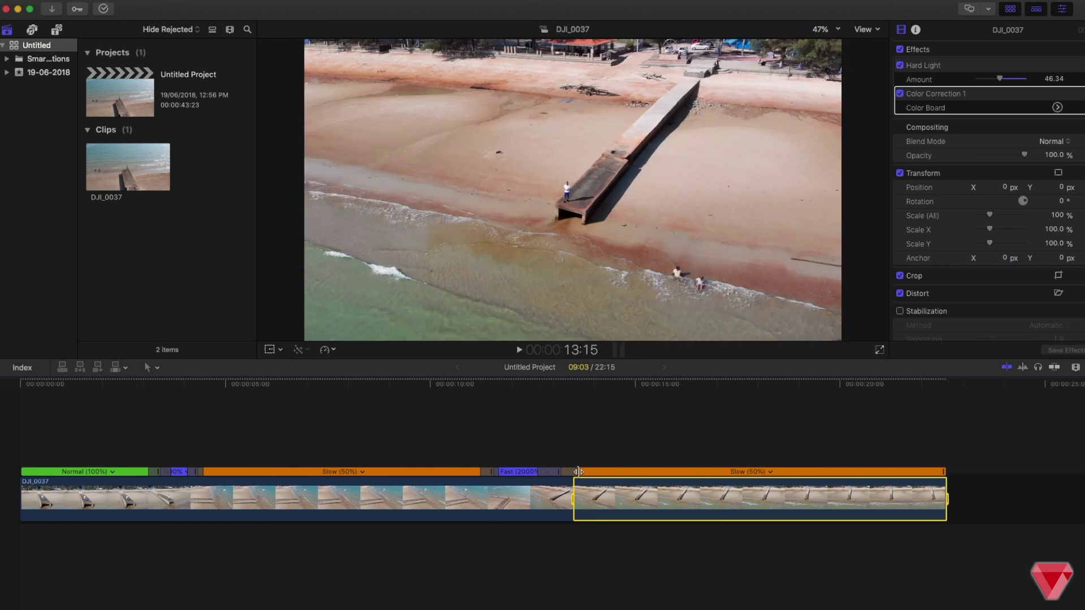
click(21, 383)
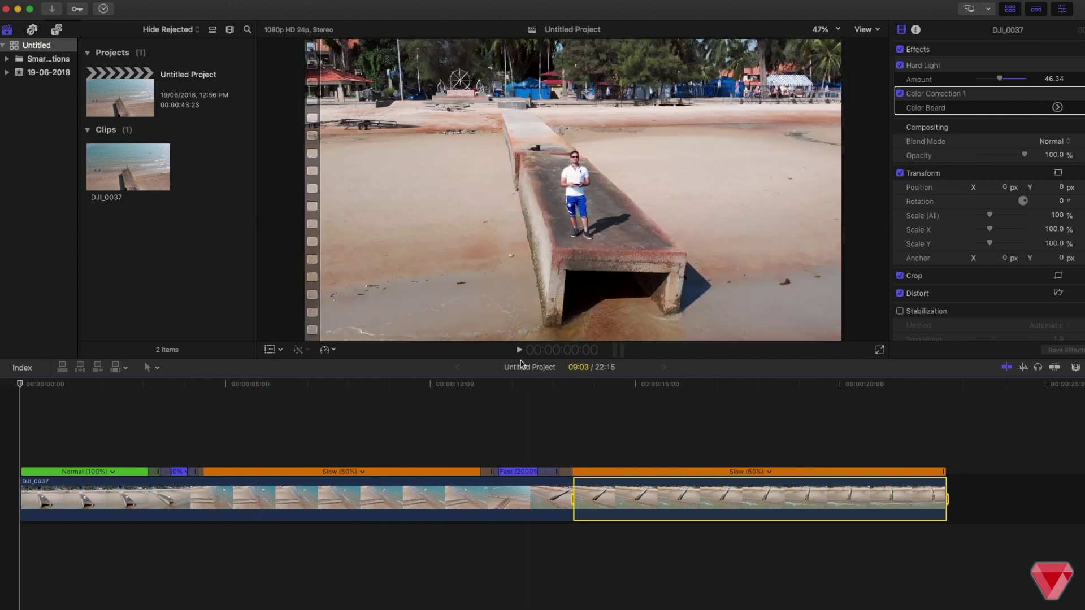
click(520, 351)
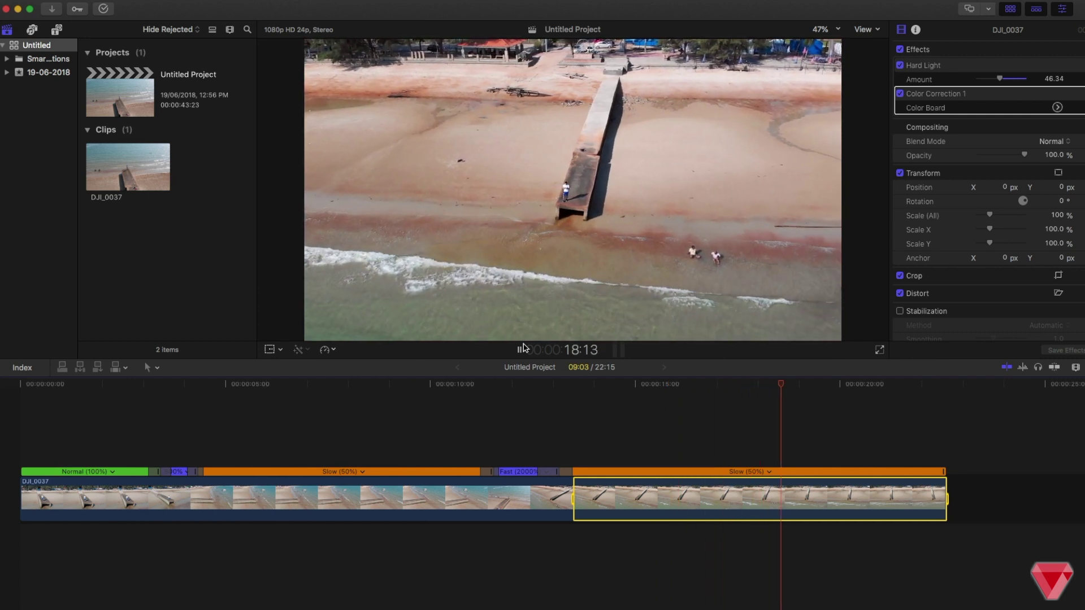
click(518, 350)
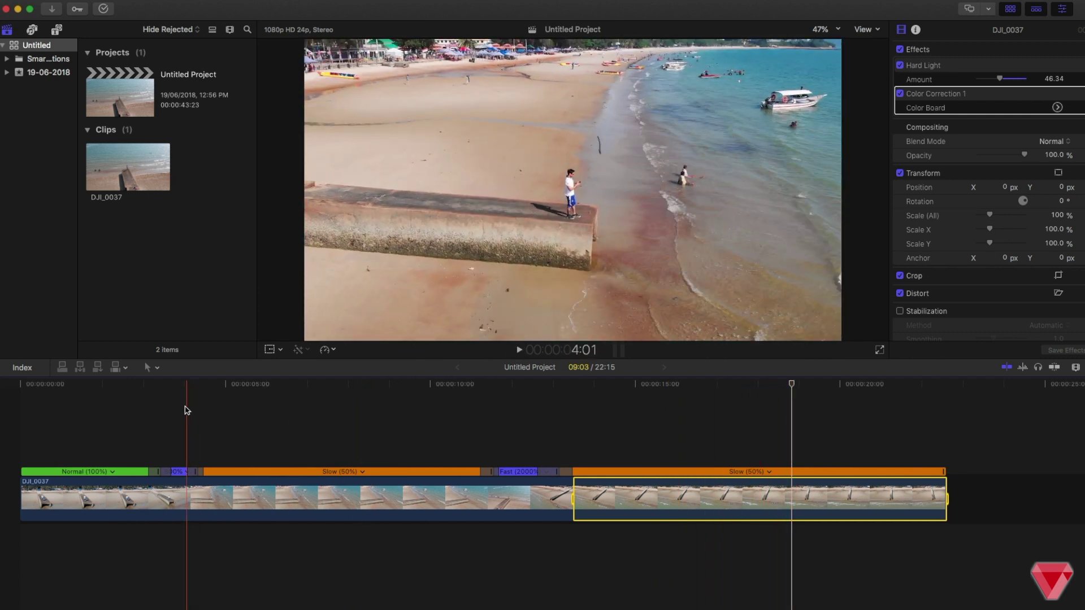
Step: Enable Stabilization on DJI_0037 in the Video Inspector (Automatic, Translation Smooth 1.5)
click(164, 500)
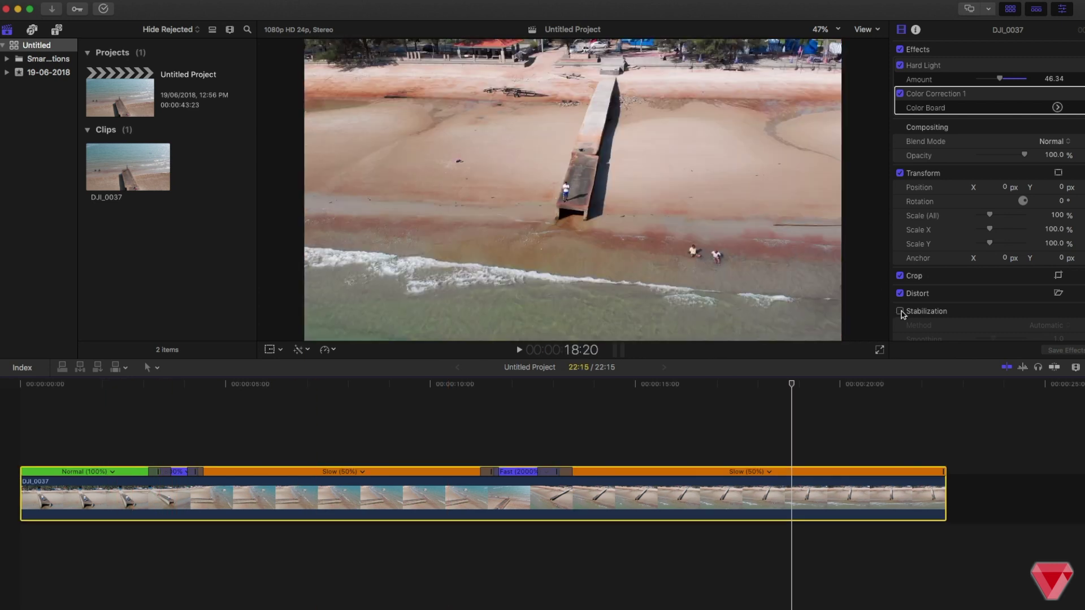
scroll(917, 297, down, 2)
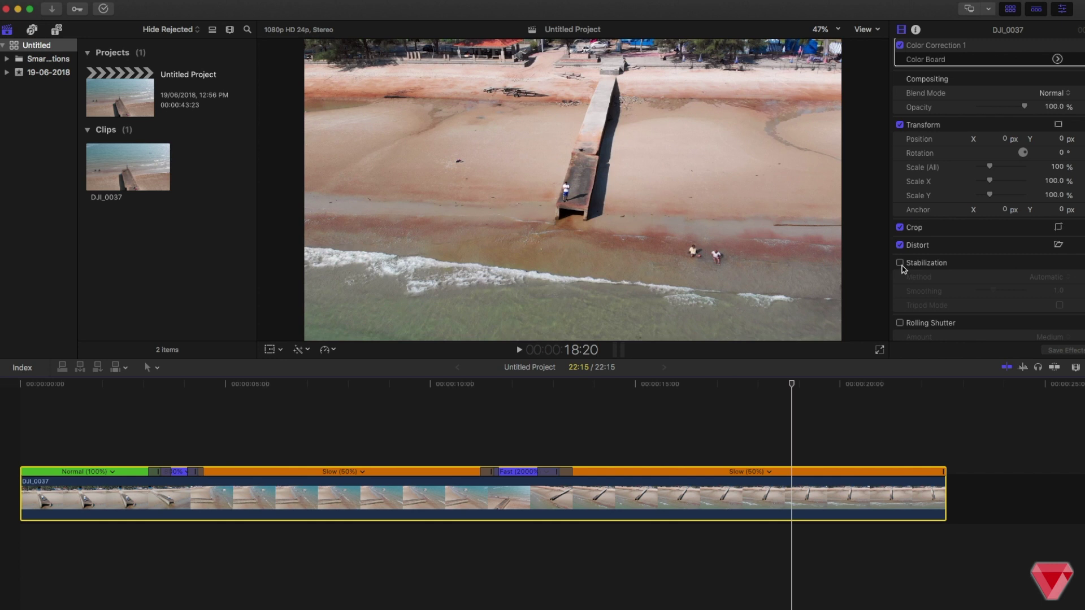
click(900, 263)
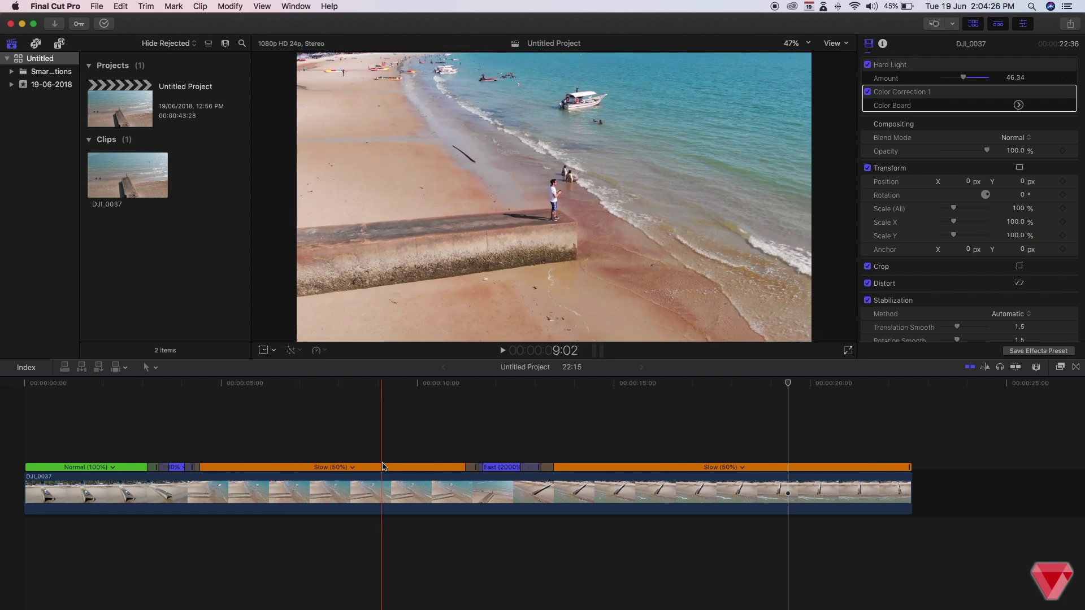
Step: Move the source frame of the speed transition before the fast section earlier
double_click(475, 471)
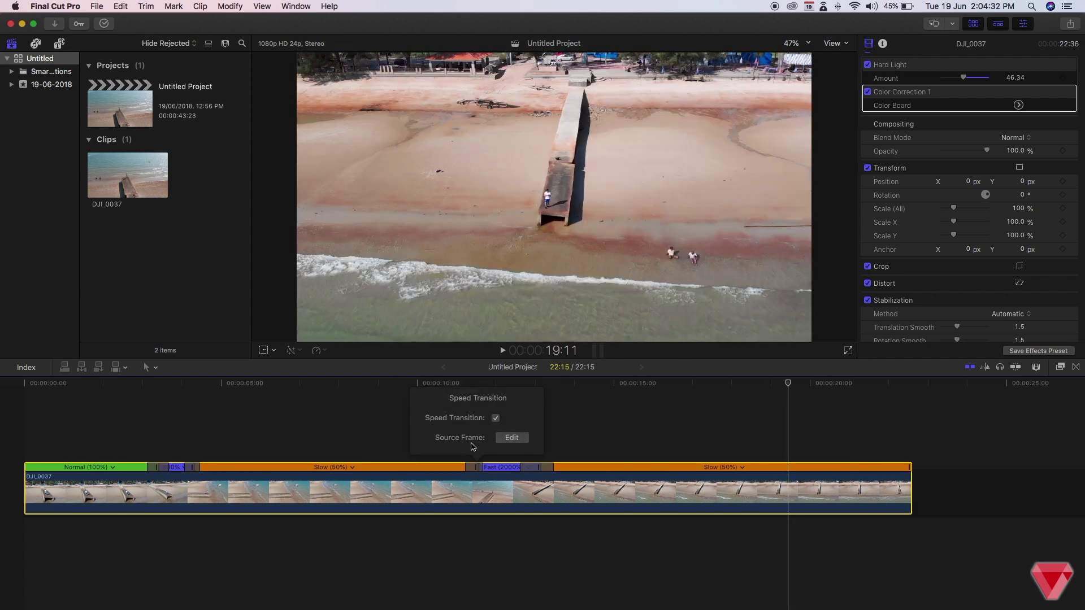
click(511, 438)
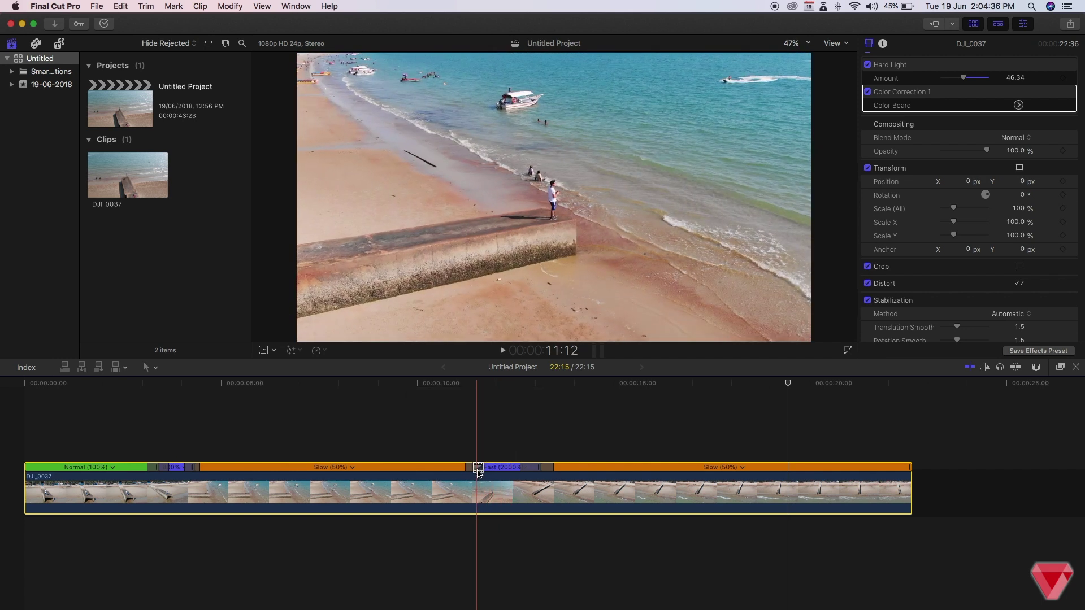
drag(478, 470, 361, 467)
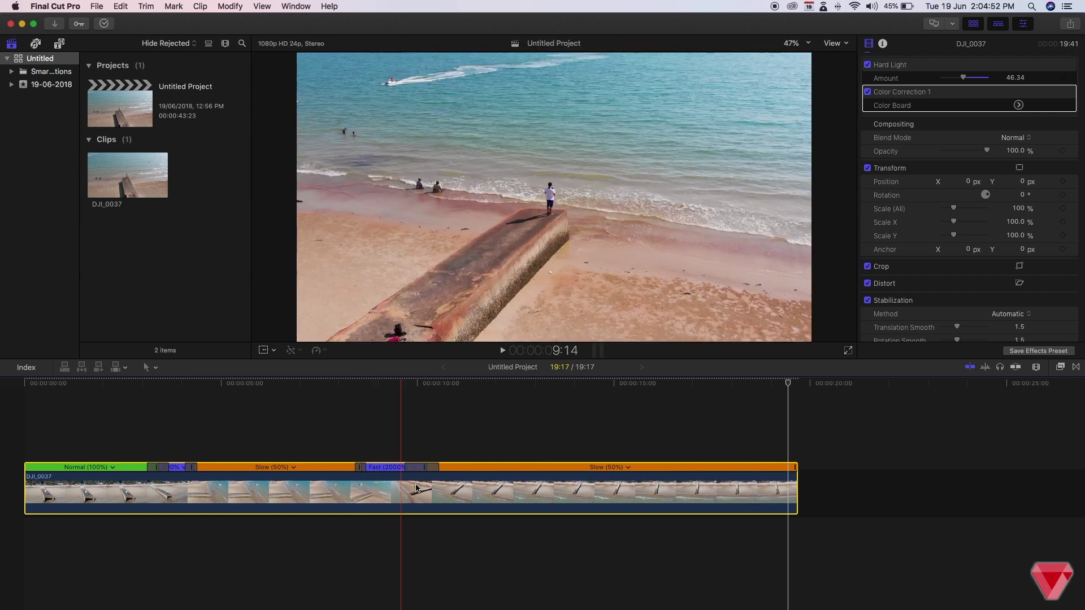
Step: Shift the Fast-to-Slow speed transition's source frame slightly later
double_click(428, 471)
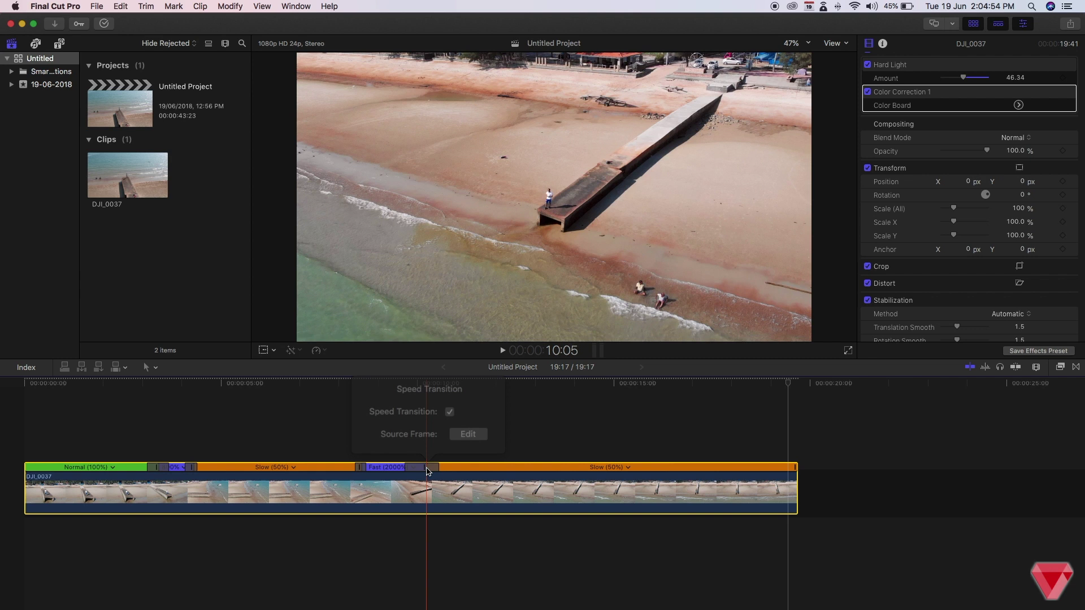
click(455, 442)
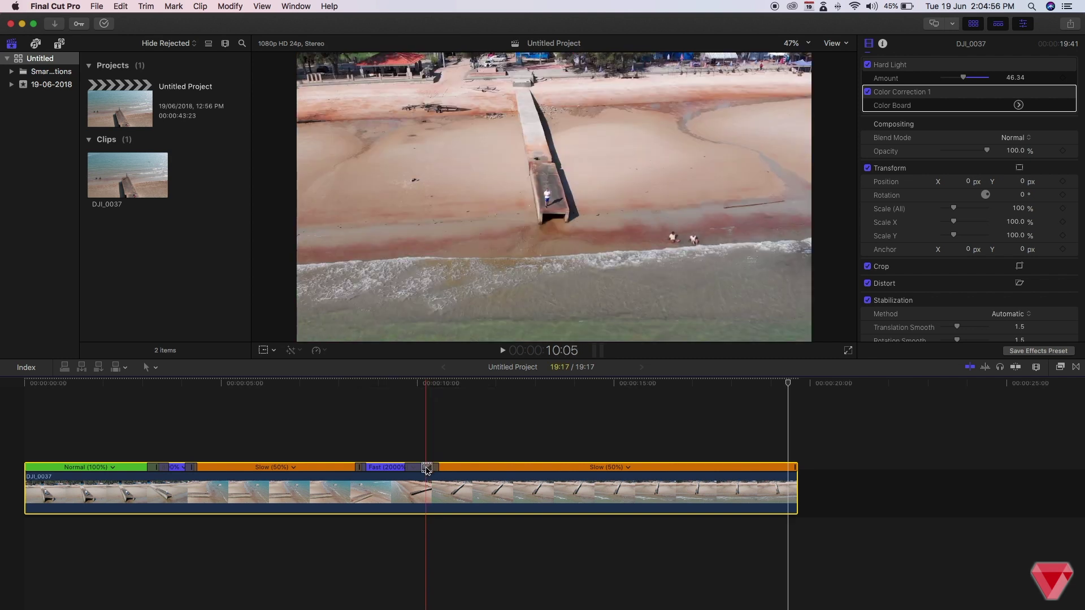
drag(427, 470, 428, 469)
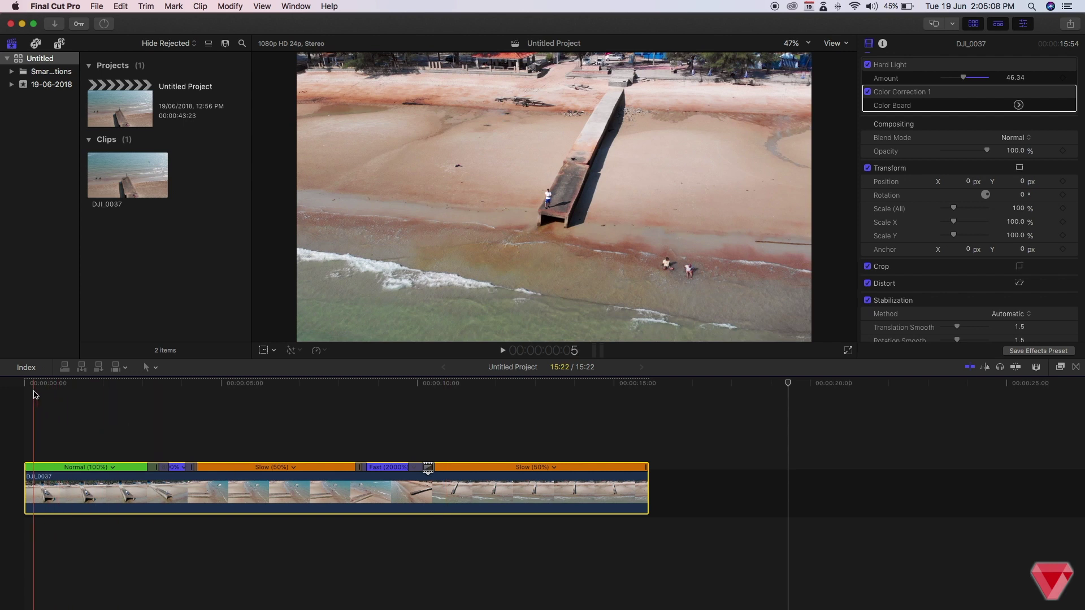
click(24, 385)
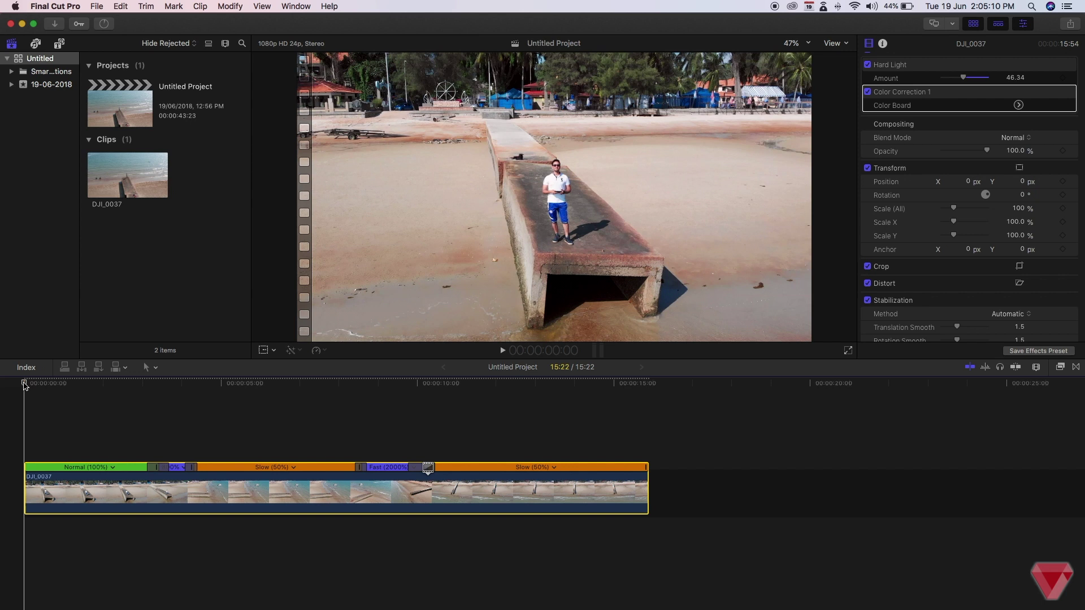